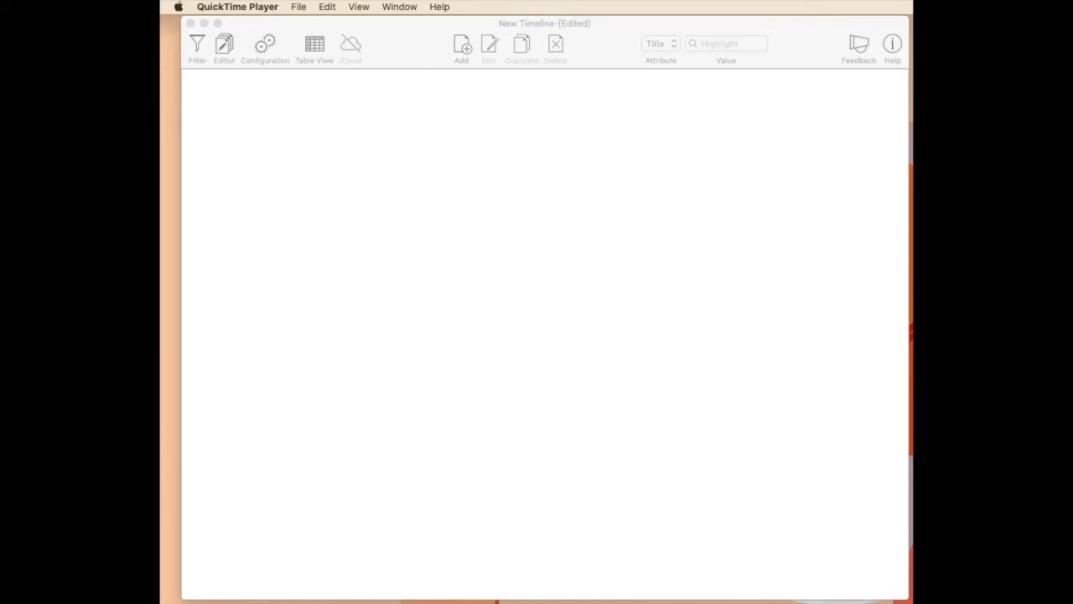
Add a new record to the empty timeline, keeping the default type and dates, and save it without a title.
{"action": "left_click", "coordinate": [697, 207]}
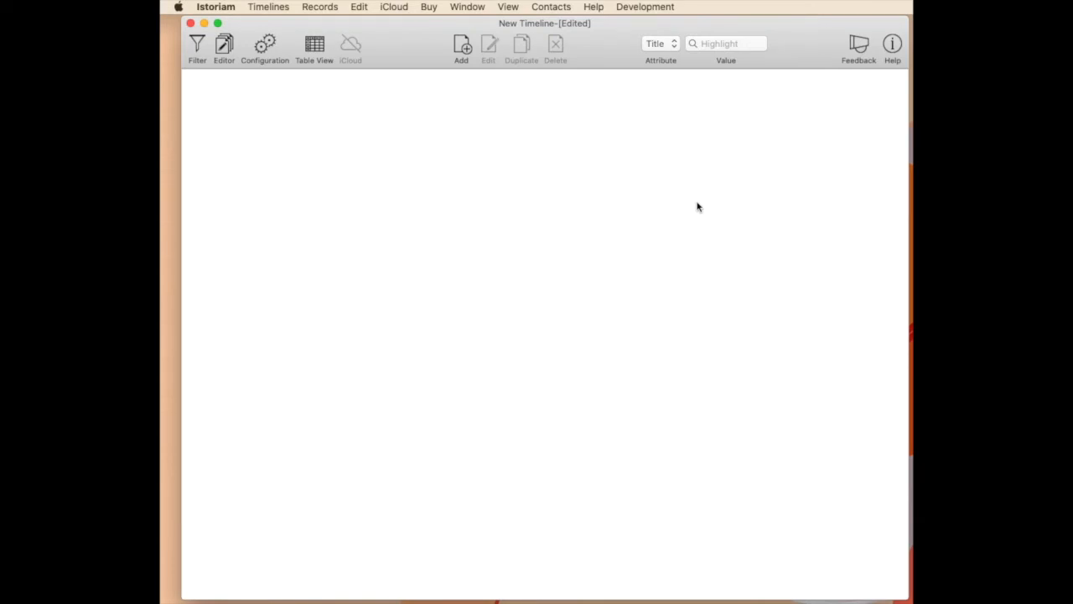
{"action": "left_click", "coordinate": [462, 47]}
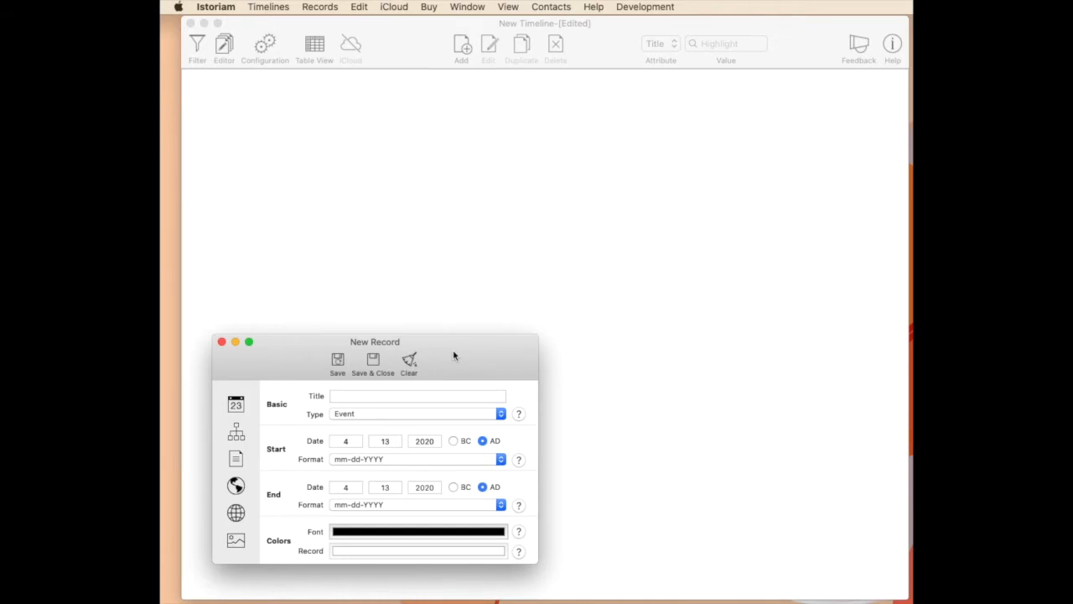
{"action": "left_click", "coordinate": [372, 363]}
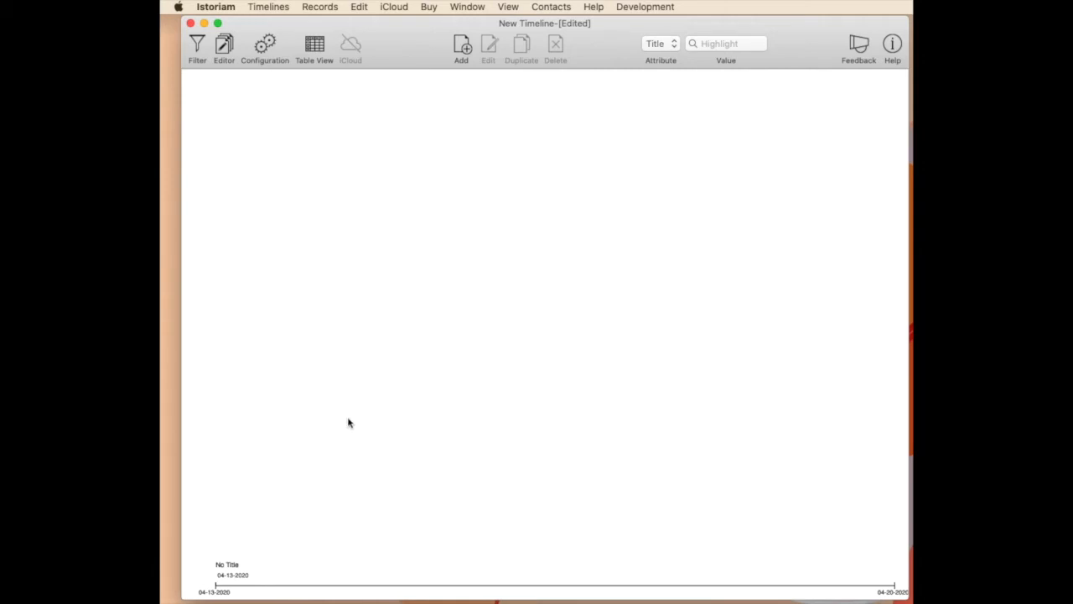
Open the untitled record for editing, title it "My First Record" and set its end day to 14.
{"action": "double_click", "coordinate": [233, 571]}
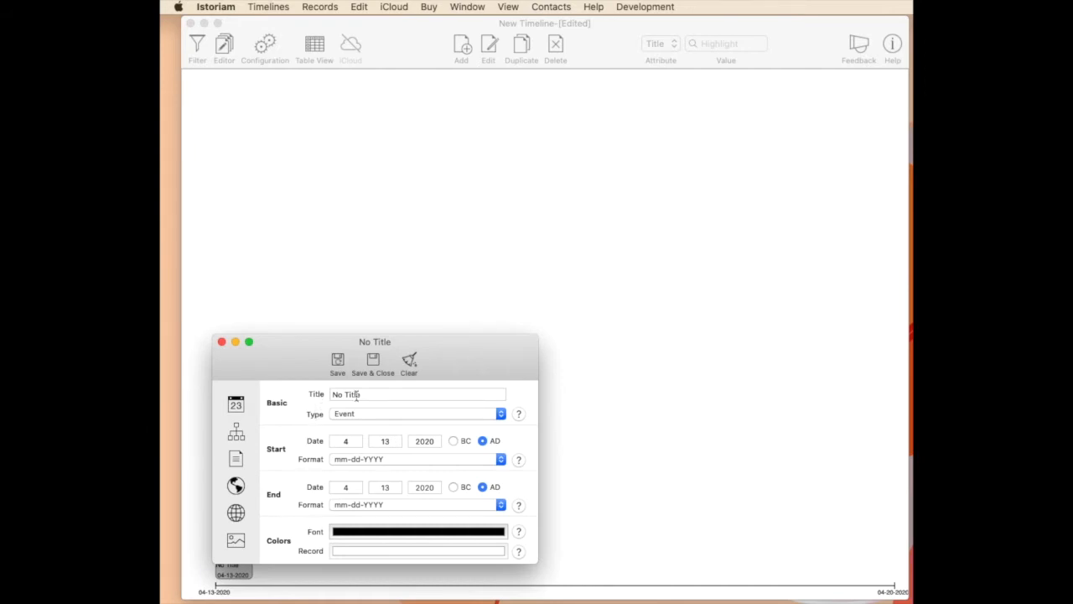
{"action": "left_click", "coordinate": [316, 394]}
{"action": "type", "text": "My First Record"}
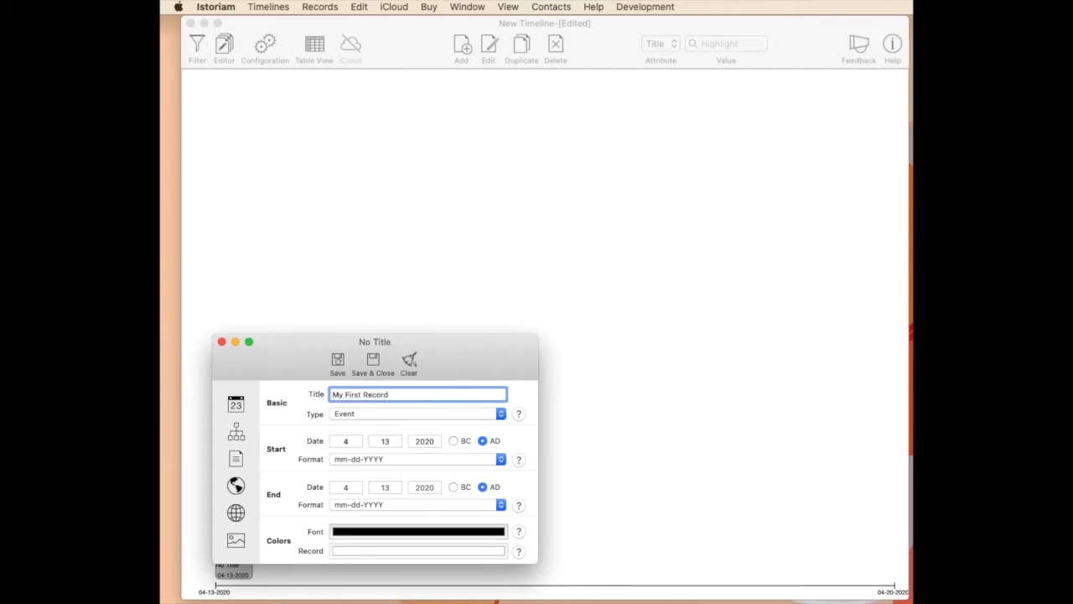
{"action": "double_click", "coordinate": [386, 487]}
{"action": "type", "text": "14"}
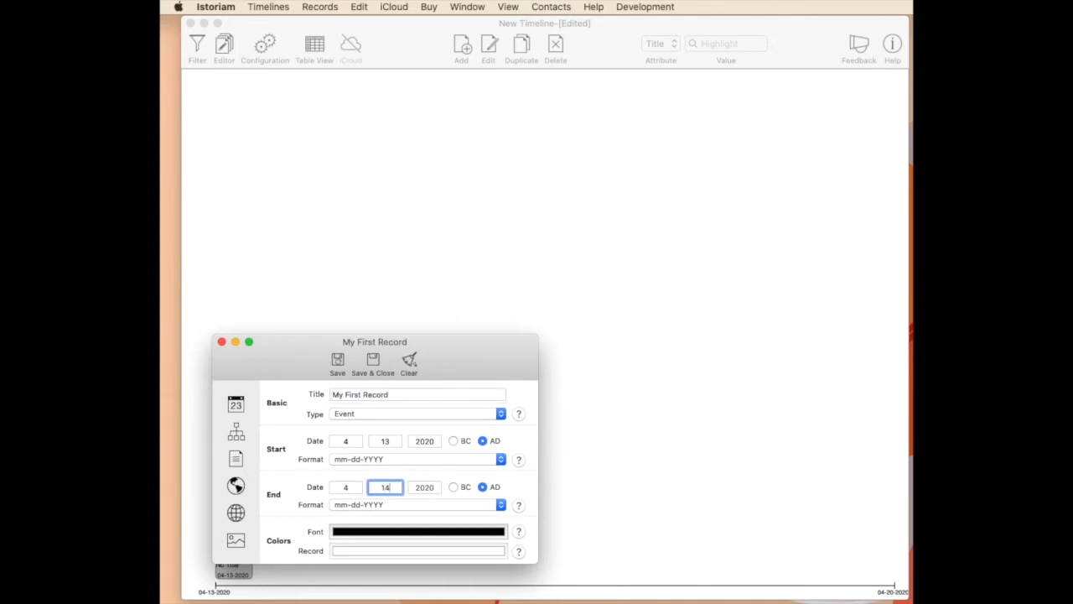
Set the record's font color to the red Maraschino pencil color.
{"action": "left_click", "coordinate": [415, 532]}
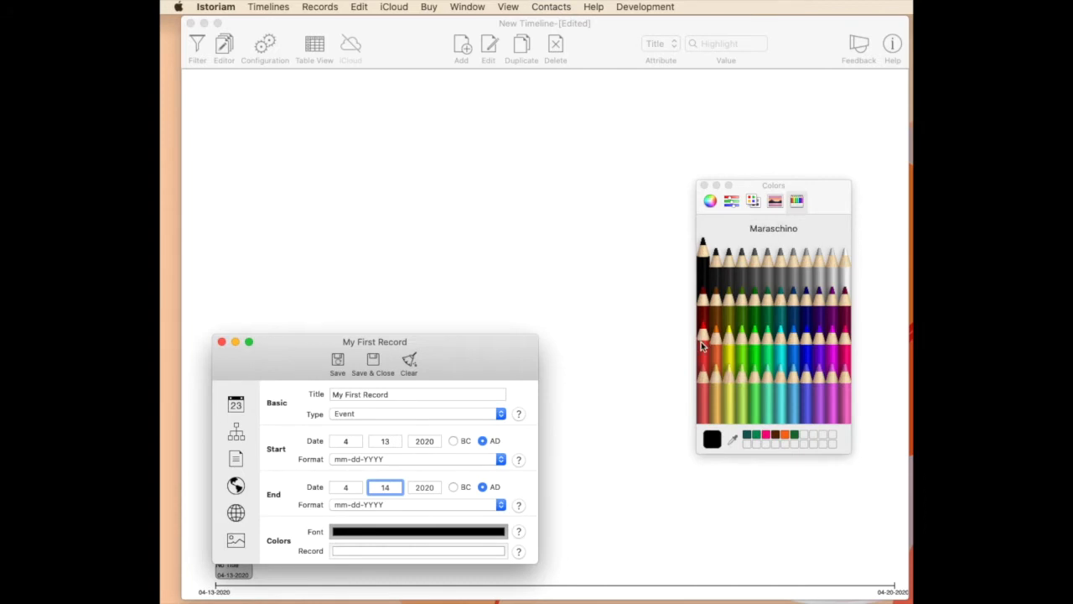
{"action": "left_click", "coordinate": [701, 341]}
{"action": "left_click", "coordinate": [704, 184]}
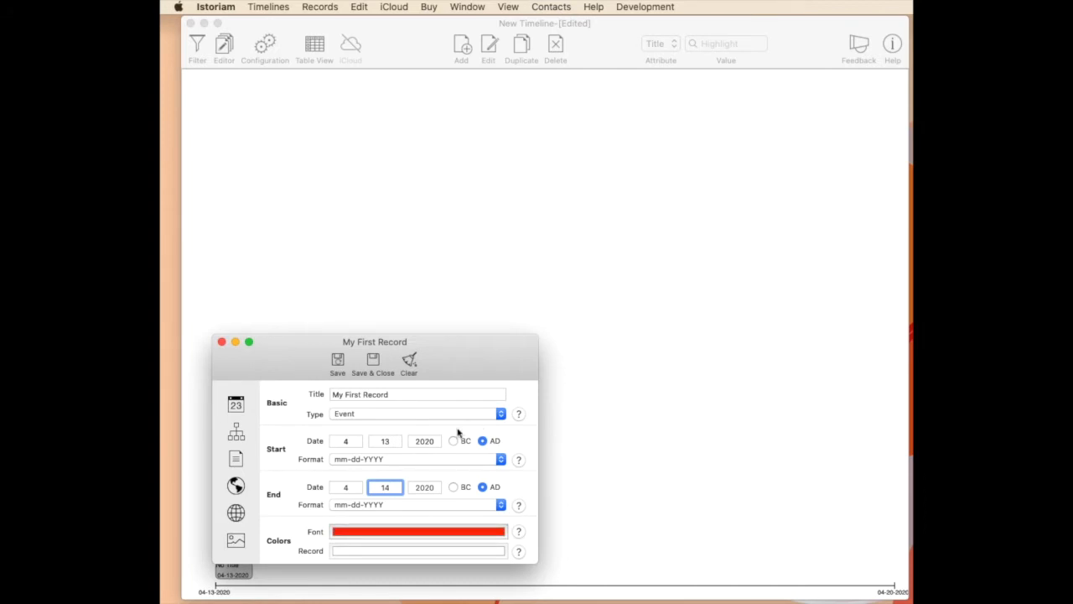
Create a new tag named "firsttag" and assign it to the record.
{"action": "left_click", "coordinate": [235, 435]}
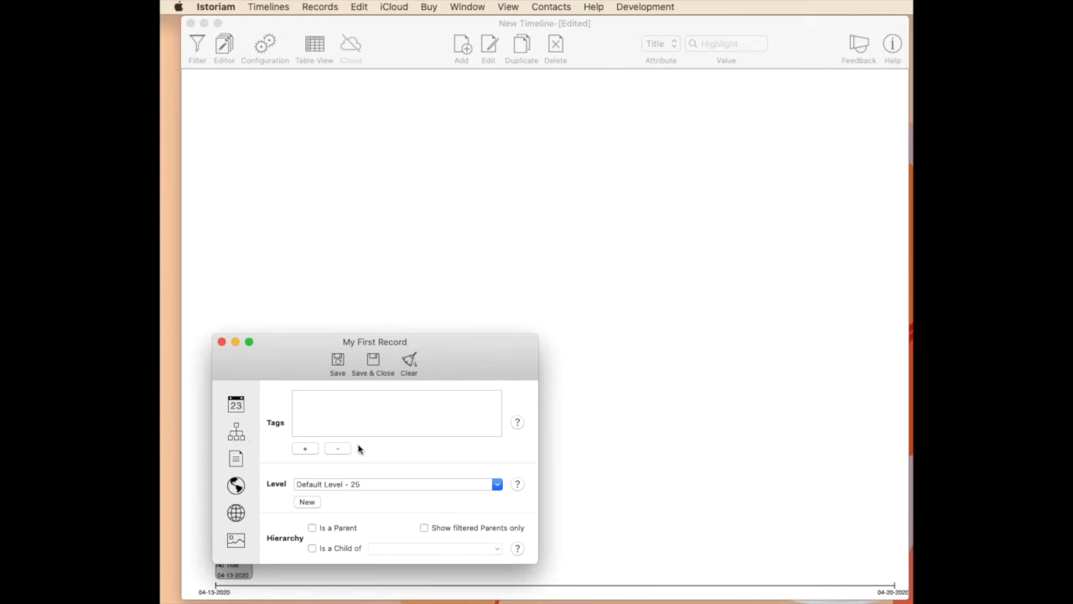
{"action": "left_click", "coordinate": [305, 449]}
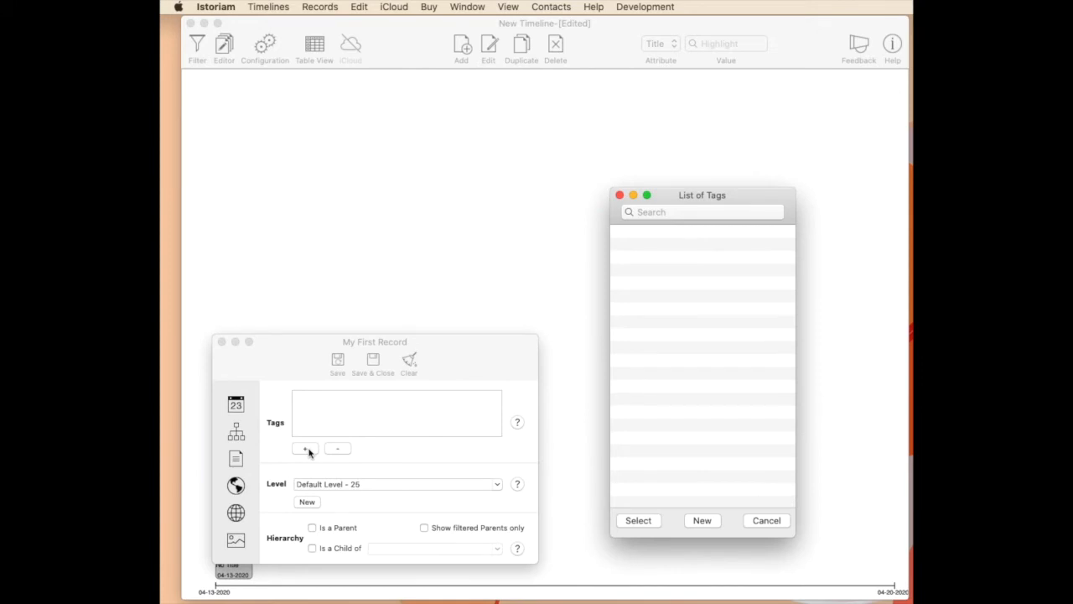
{"action": "left_click", "coordinate": [702, 520]}
{"action": "type", "text": "firsttag"}
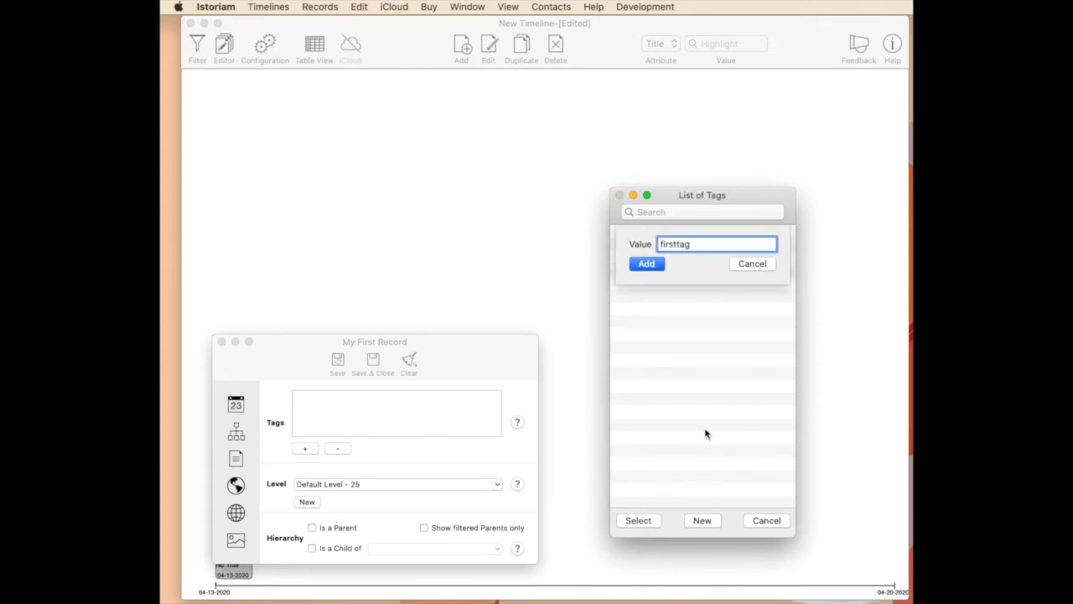
{"action": "left_click", "coordinate": [650, 265]}
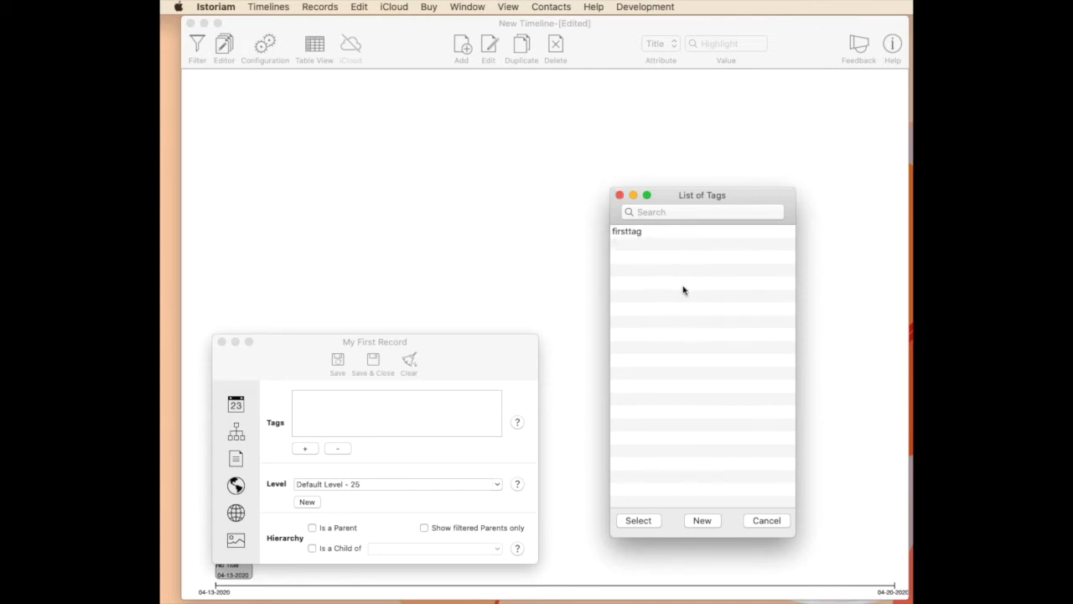
{"action": "left_click", "coordinate": [644, 234]}
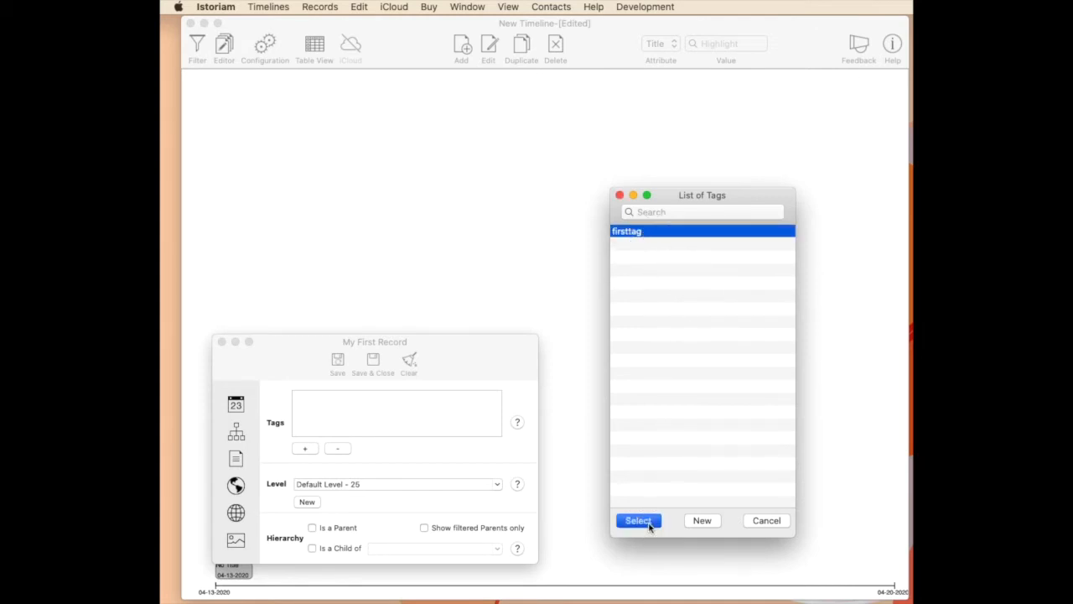
{"action": "left_click", "coordinate": [639, 521]}
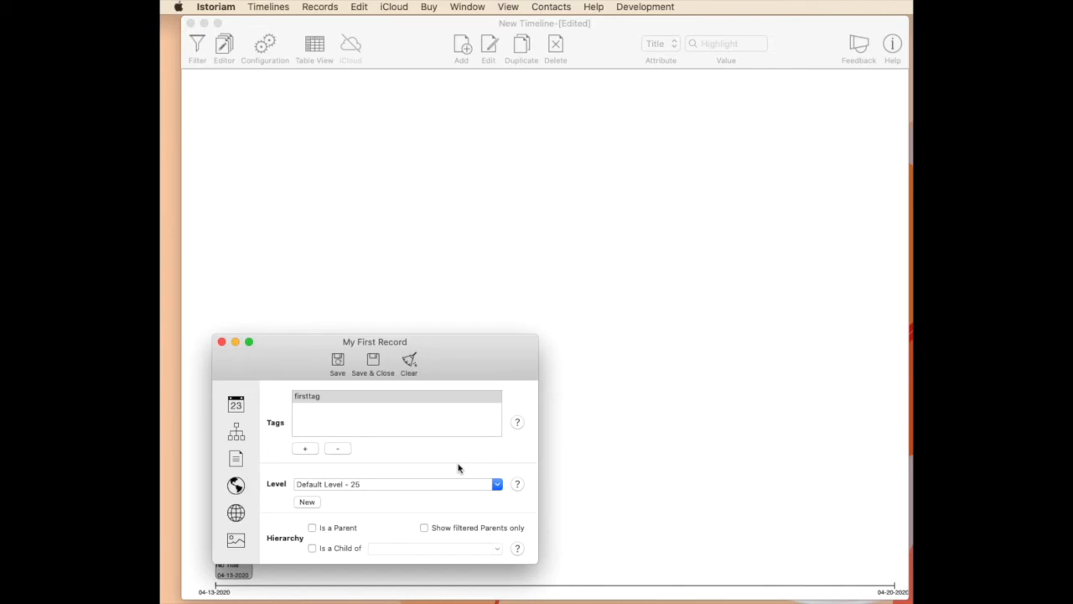
Enter "This is my first record description" as the record's description.
{"action": "left_click", "coordinate": [235, 460]}
{"action": "left_click", "coordinate": [322, 457]}
{"action": "type", "text": "This is my first record description"}
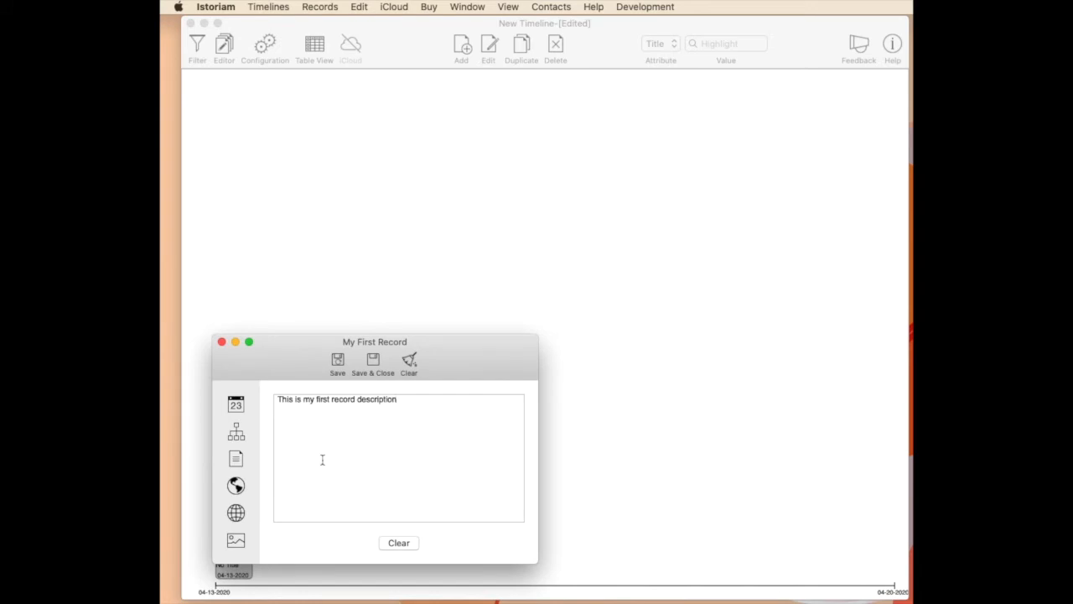
Add a location to the record with latitude 34.233, longitude -119.033 and reference "Camarillo, CA".
{"action": "left_click", "coordinate": [236, 486]}
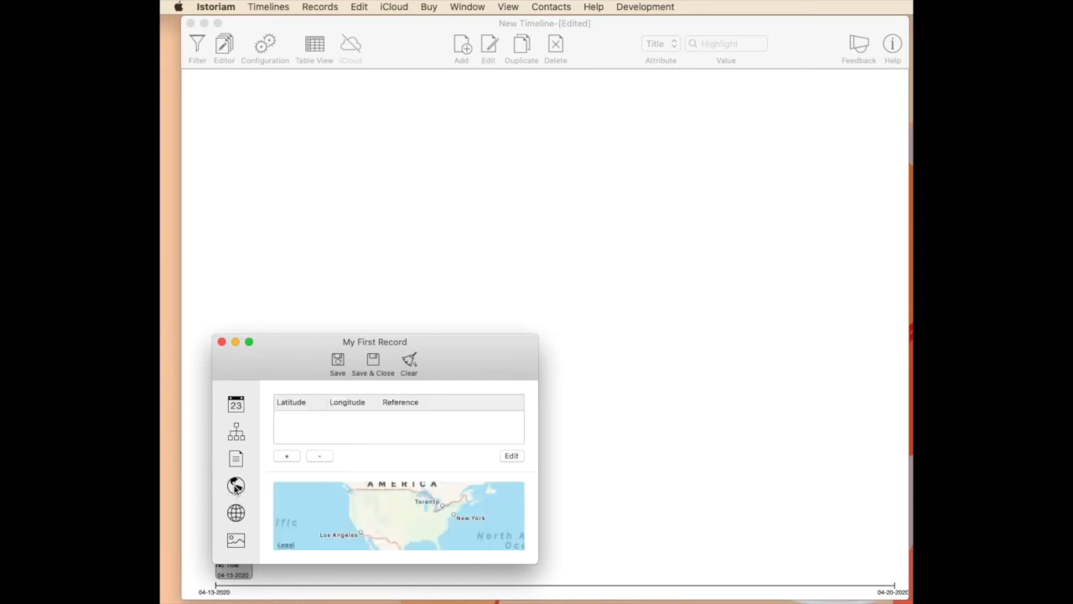
{"action": "left_click", "coordinate": [287, 457]}
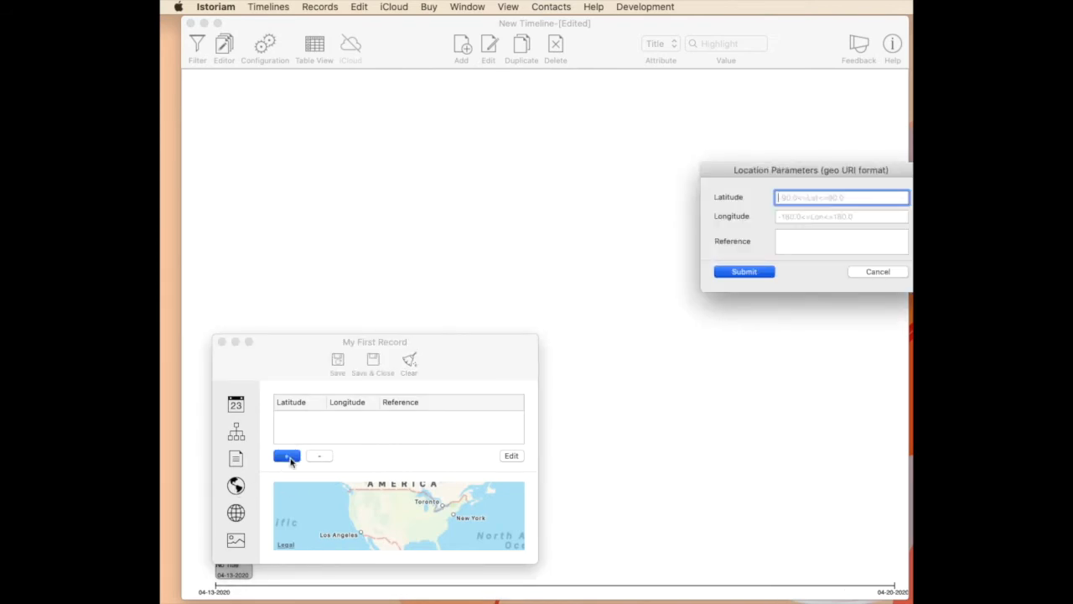
{"action": "left_click_drag", "start_coordinate": [789, 166], "coordinate": [735, 187]}
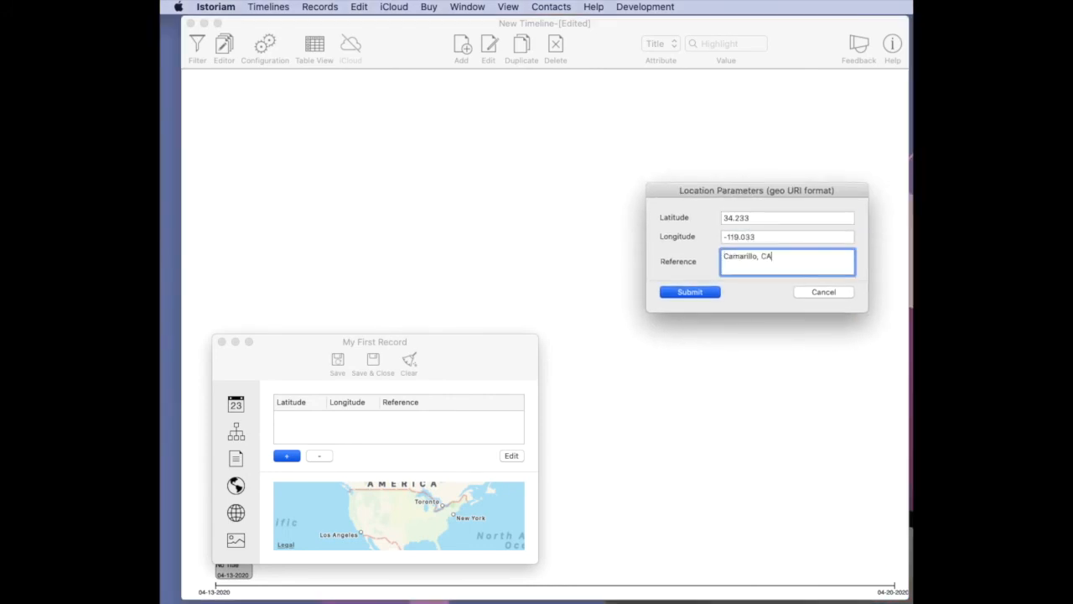
{"action": "left_click", "coordinate": [690, 293]}
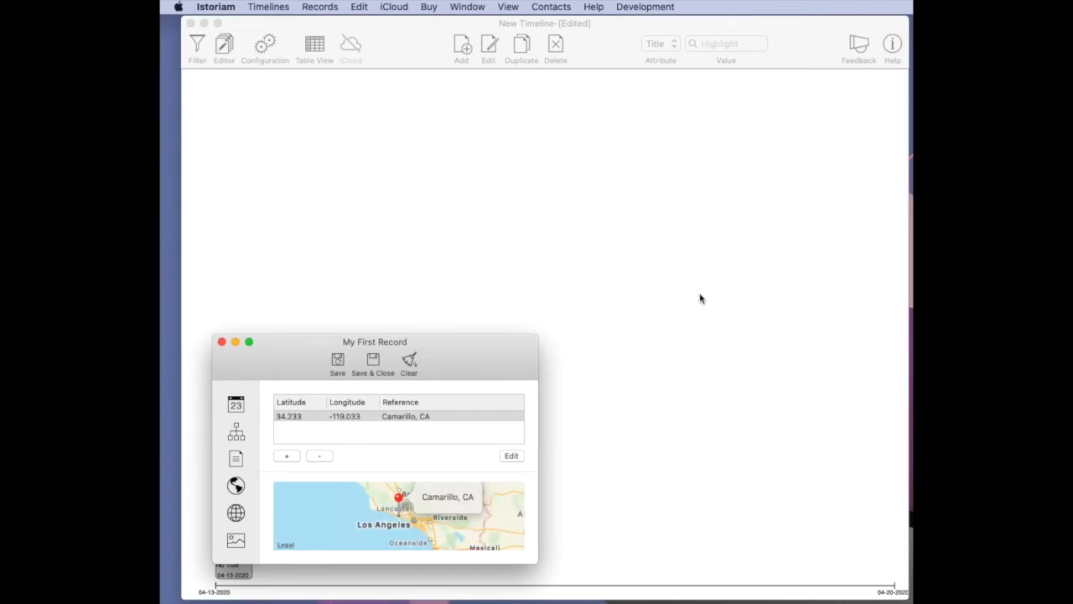
{"action": "left_click", "coordinate": [236, 515]}
{"action": "left_click", "coordinate": [286, 543]}
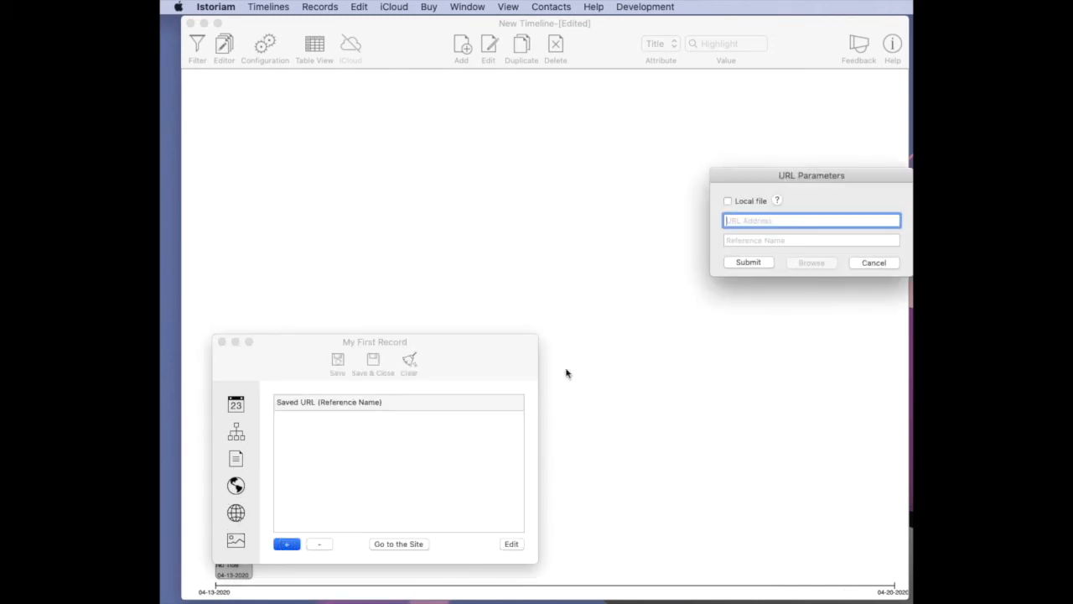
{"action": "type", "text": "http://www.istoriam.com"}
{"action": "key", "text": "Tab"}
{"action": "type", "text": "Istoriam"}
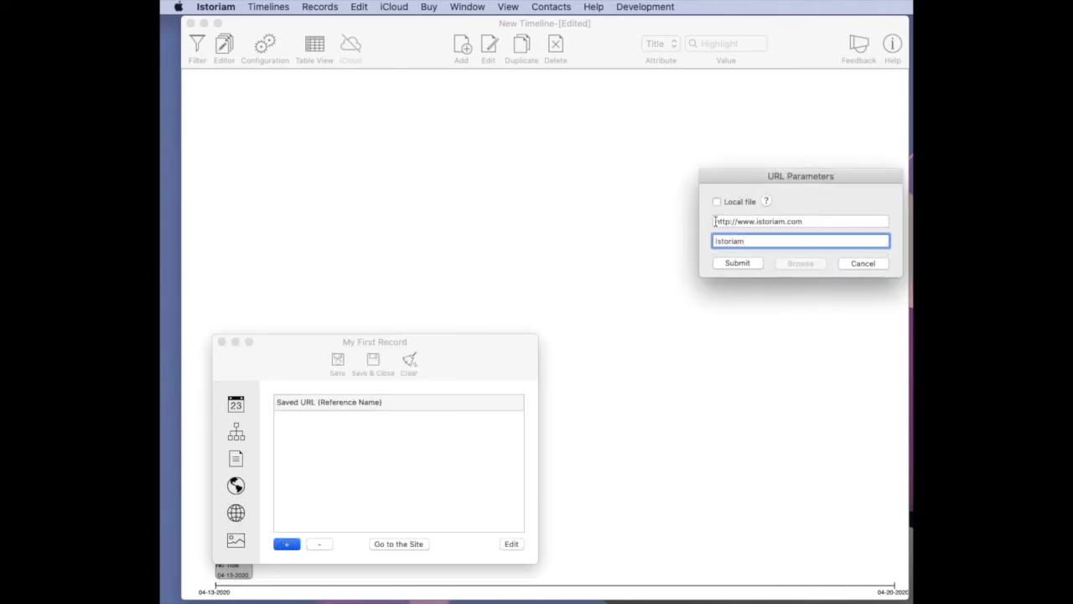
{"action": "left_click", "coordinate": [737, 263]}
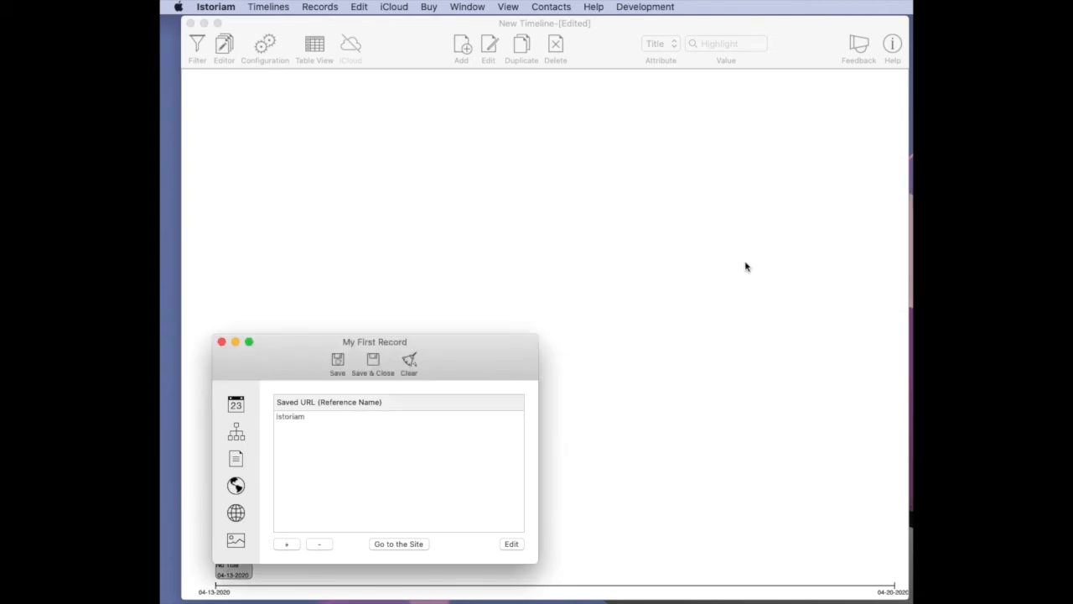
{"action": "left_click", "coordinate": [373, 361]}
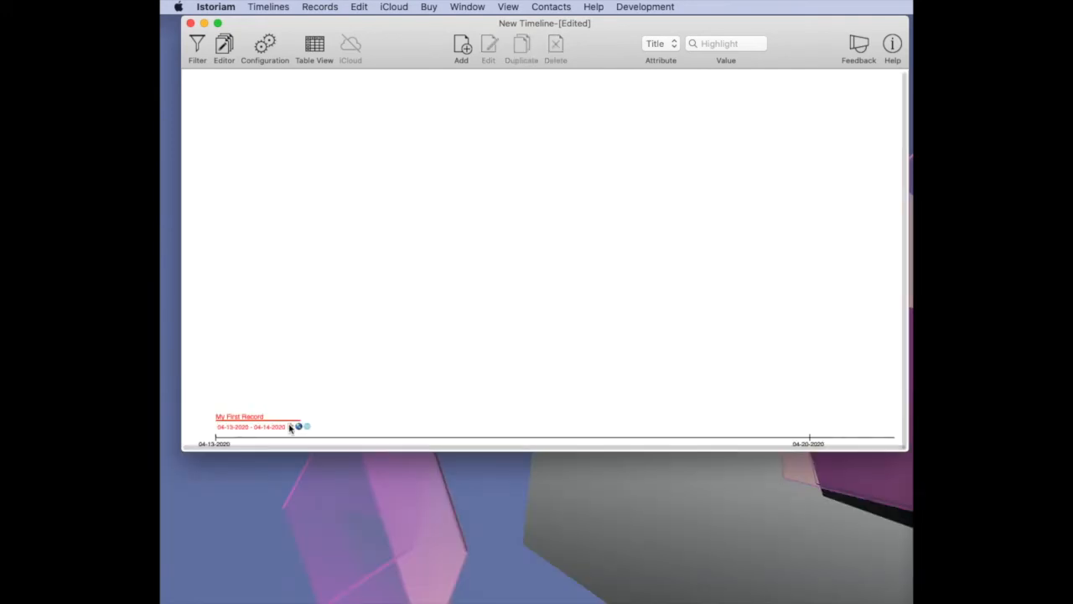
View the description, map location and web link attached to My First Record on the timeline, and enlarge the timeline window's height.
{"action": "left_click", "coordinate": [291, 429]}
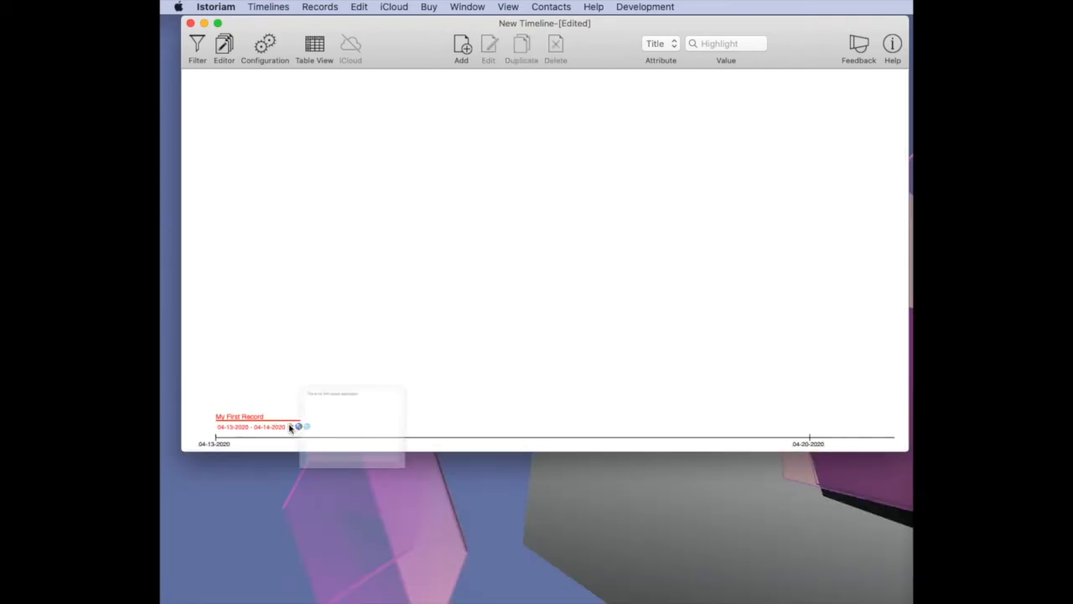
{"action": "left_click", "coordinate": [280, 474]}
{"action": "left_click", "coordinate": [299, 427]}
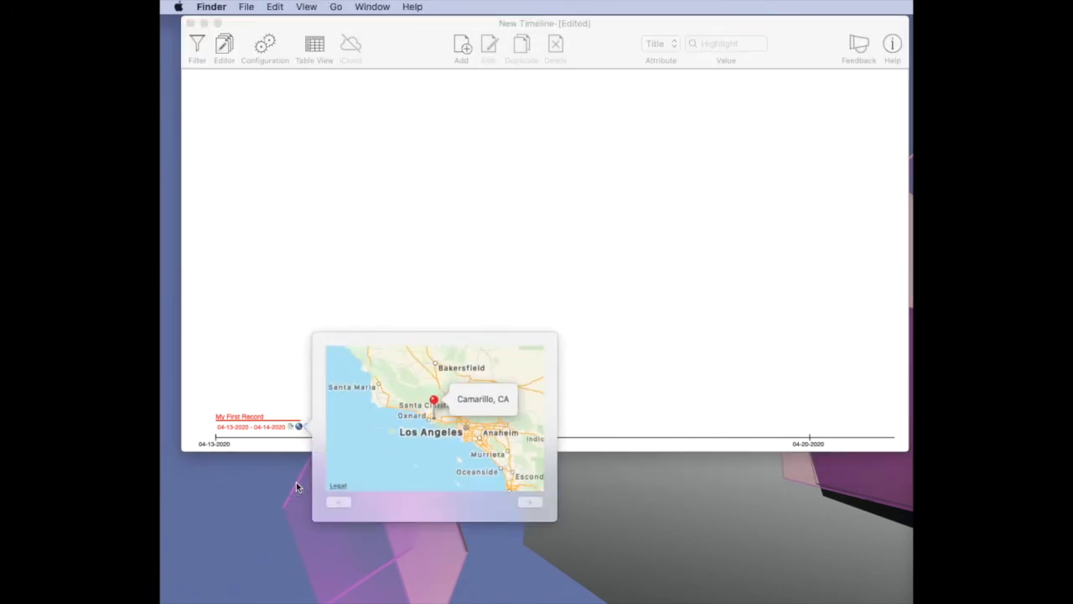
{"action": "left_click", "coordinate": [291, 391]}
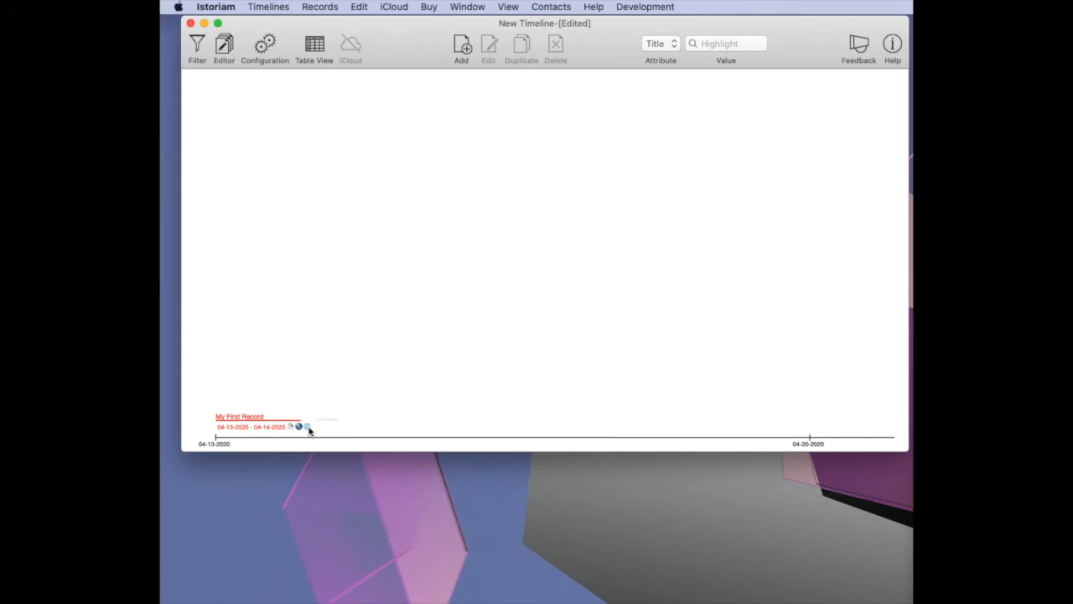
{"action": "left_click", "coordinate": [308, 427]}
{"action": "left_click", "coordinate": [285, 388]}
{"action": "left_click_drag", "start_coordinate": [357, 450], "coordinate": [362, 594]}
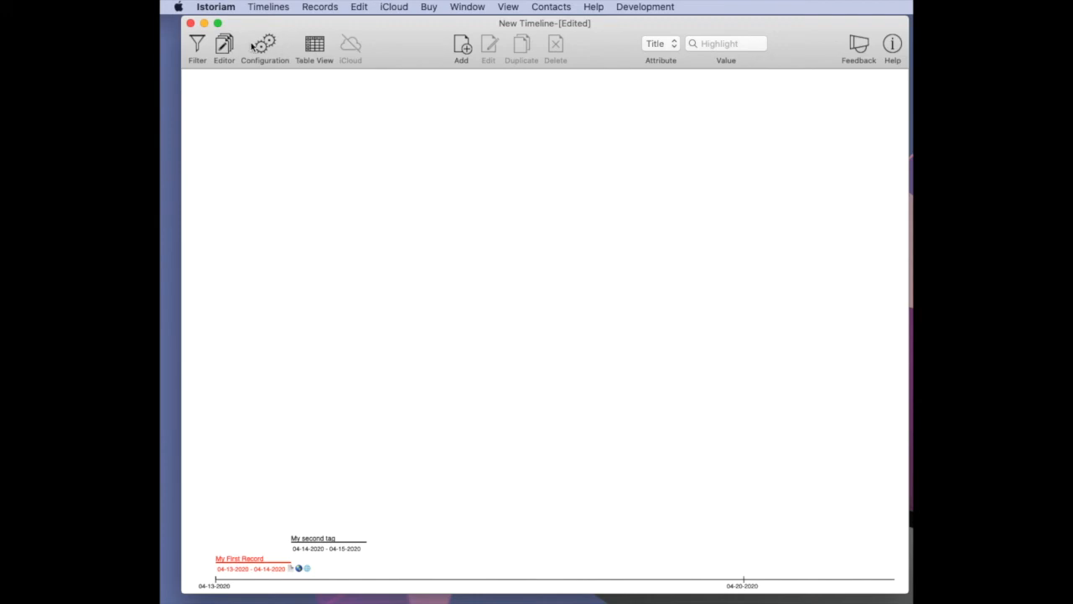
Filter the timeline by the firsttag and secondtag tags, and clear all active filters.
{"action": "left_click", "coordinate": [197, 47]}
{"action": "left_click_drag", "start_coordinate": [640, 89], "coordinate": [633, 88]}
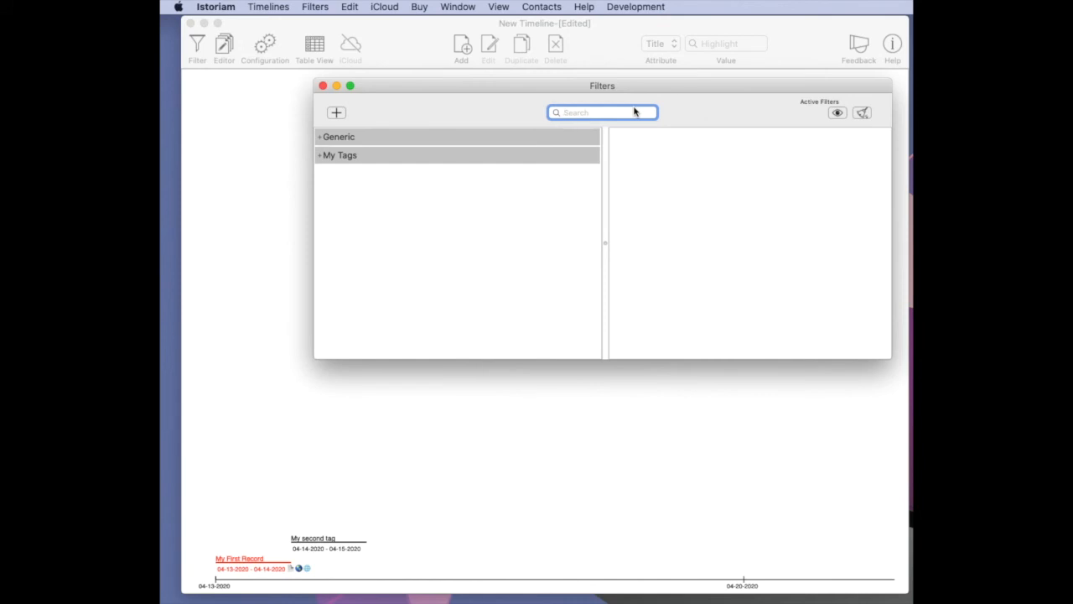
{"action": "left_click", "coordinate": [319, 156]}
{"action": "left_click", "coordinate": [325, 174]}
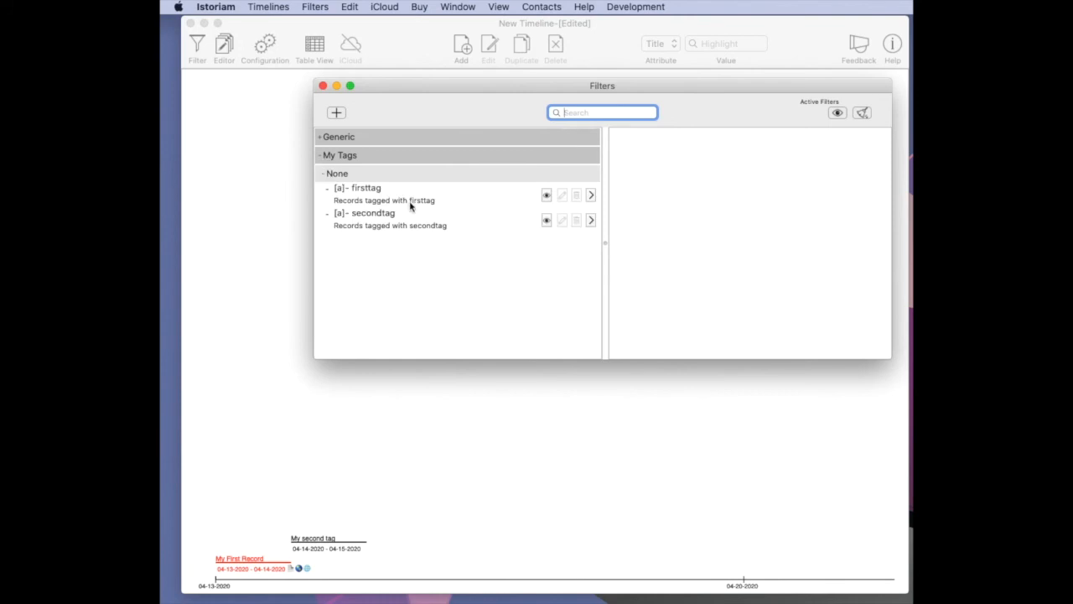
{"action": "left_click", "coordinate": [591, 195]}
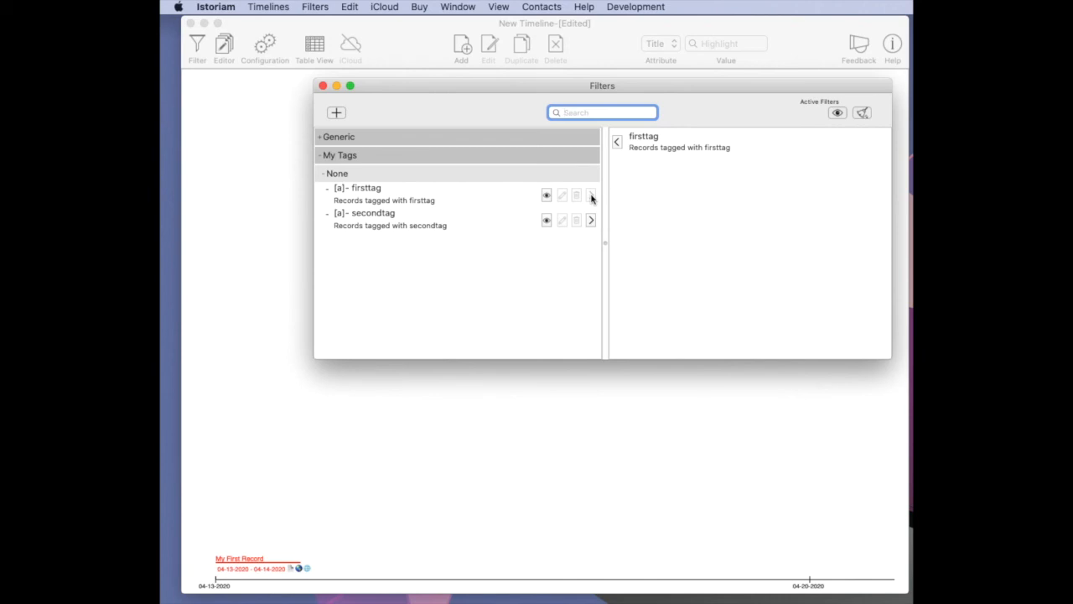
{"action": "left_click", "coordinate": [589, 220]}
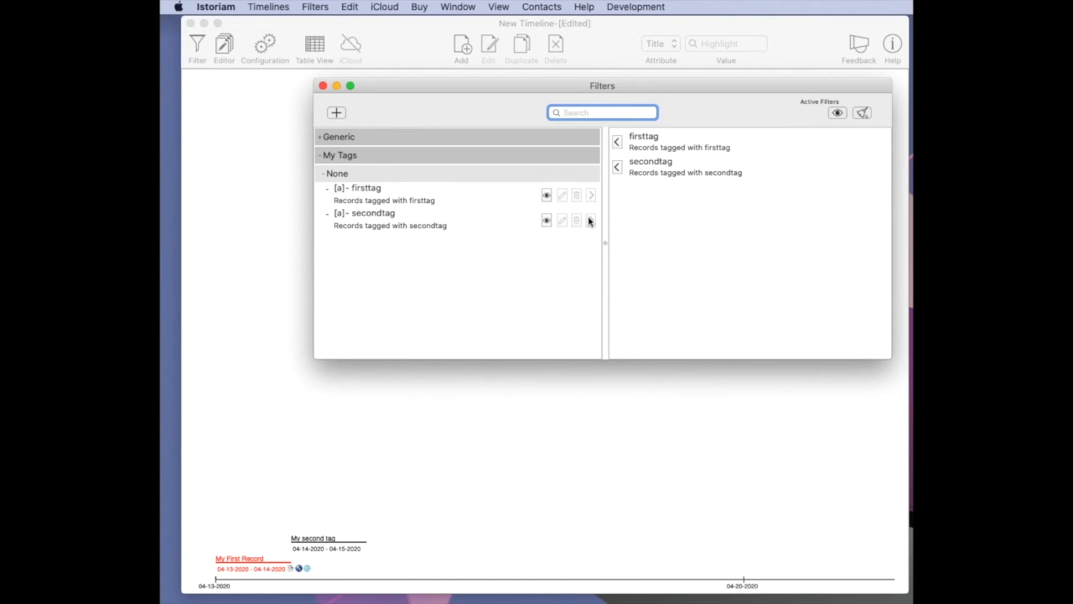
{"action": "left_click", "coordinate": [861, 114]}
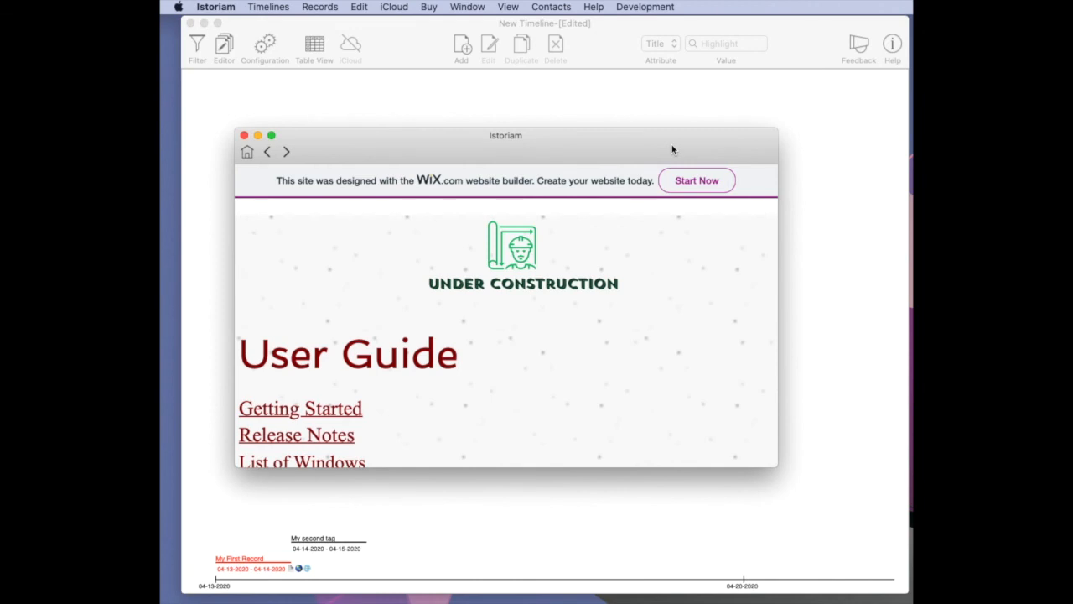
Look through the list of topics in the user guide and close the guide window.
{"action": "scroll", "coordinate": [643, 209], "scroll_direction": "down", "scroll_amount": 4}
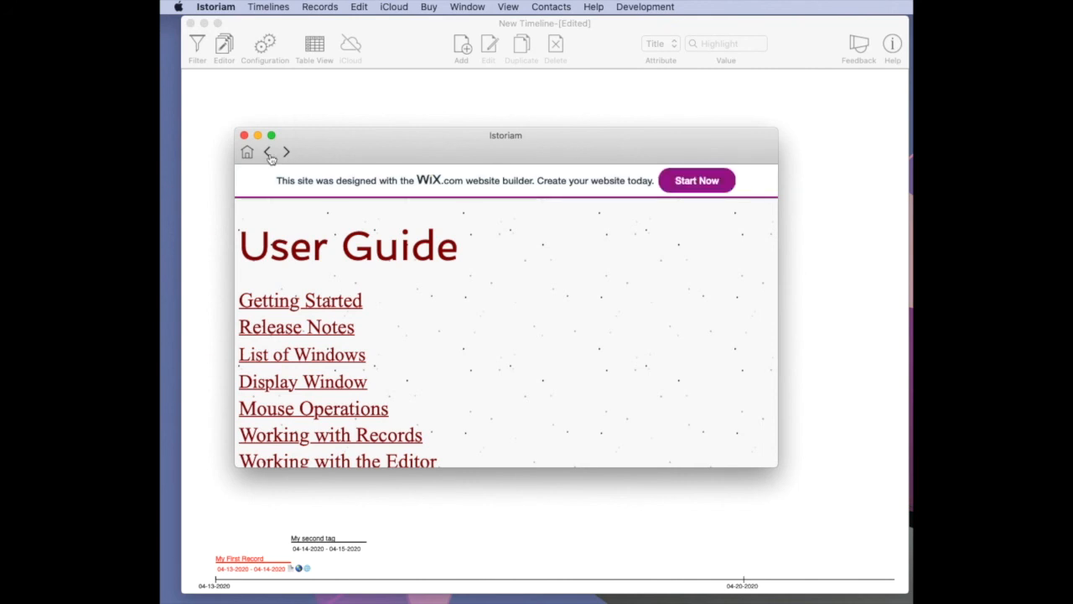
{"action": "left_click", "coordinate": [244, 136]}
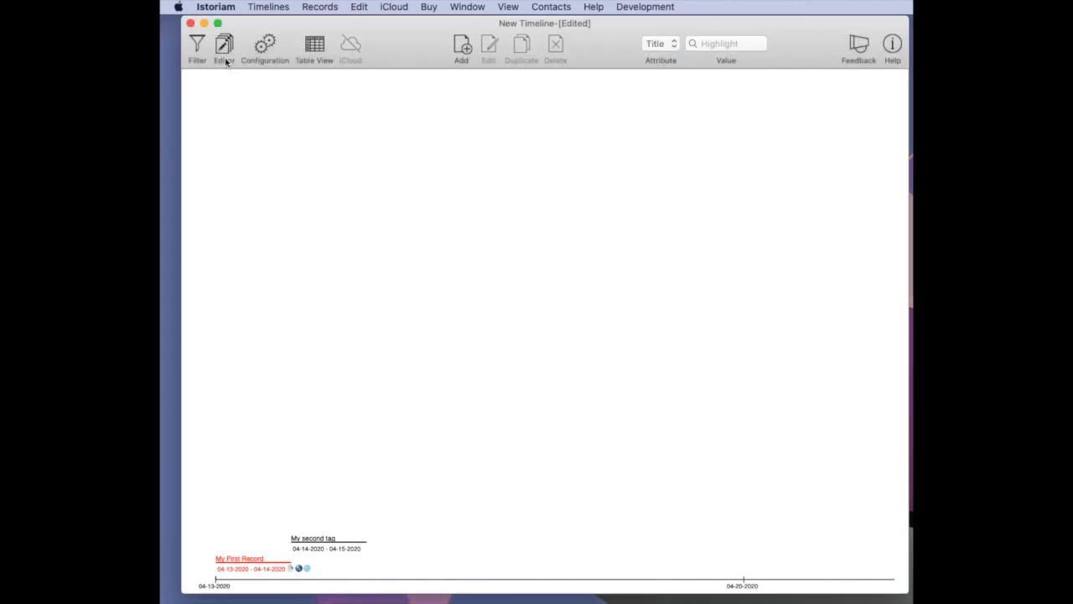